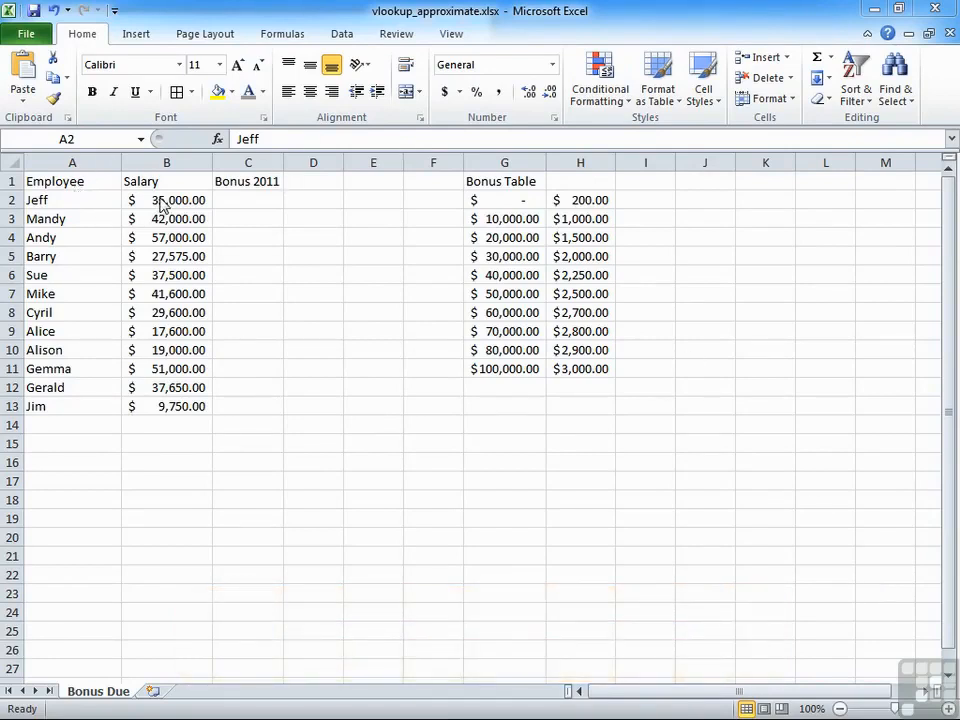
# Step: Examine the salary thresholds in column G of the bonus table
pyautogui.click(249, 201)
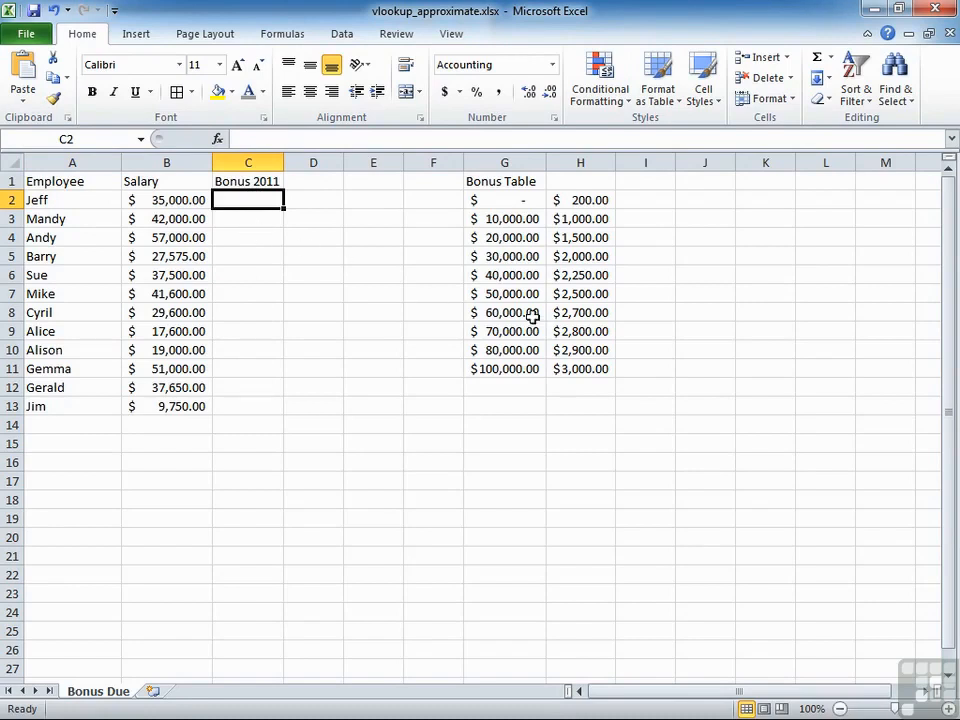
pyautogui.click(508, 216)
pyautogui.click(511, 233)
pyautogui.click(508, 252)
pyautogui.click(508, 274)
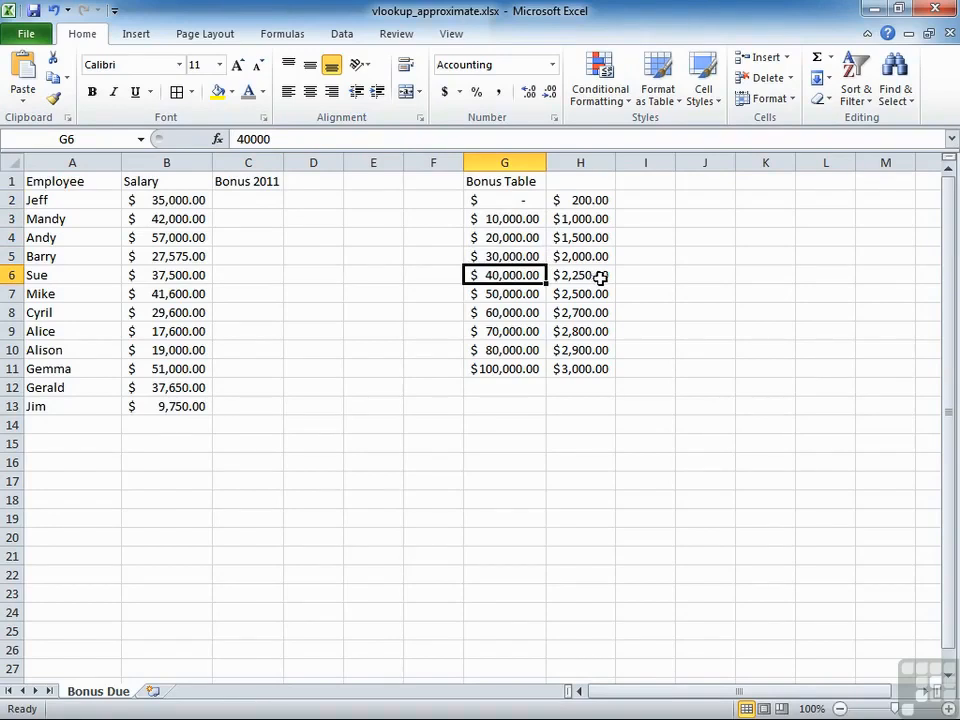
# Step: Enter the formula =VLOOKUP(B2,bonus,2,TRUE) in cell C2 to look up the first employee's bonus
pyautogui.click(262, 198)
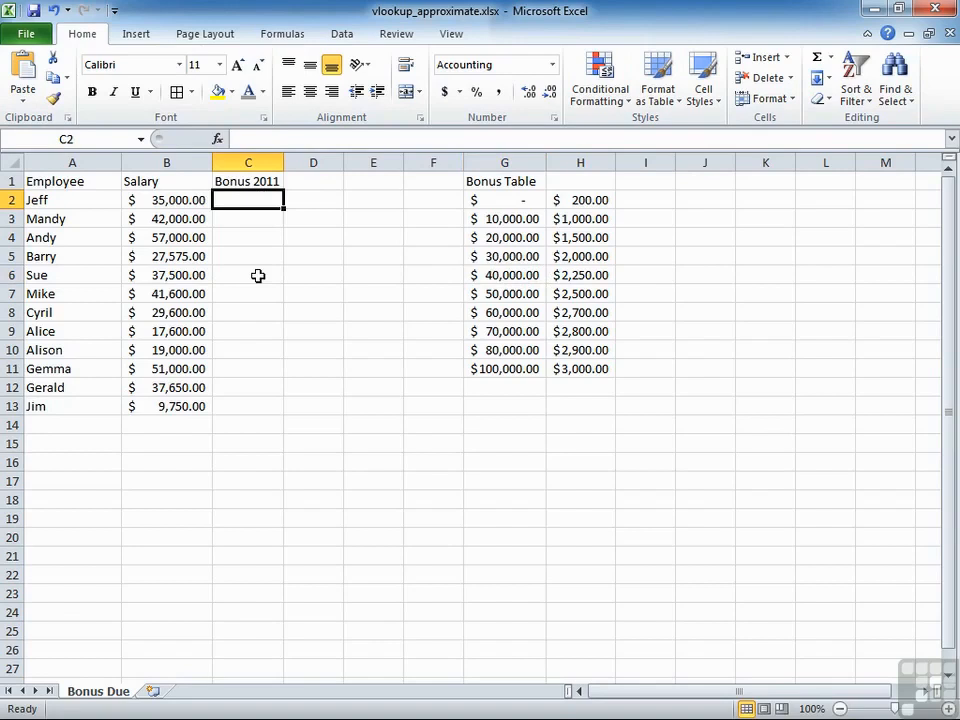
pyautogui.write('=vlookup')
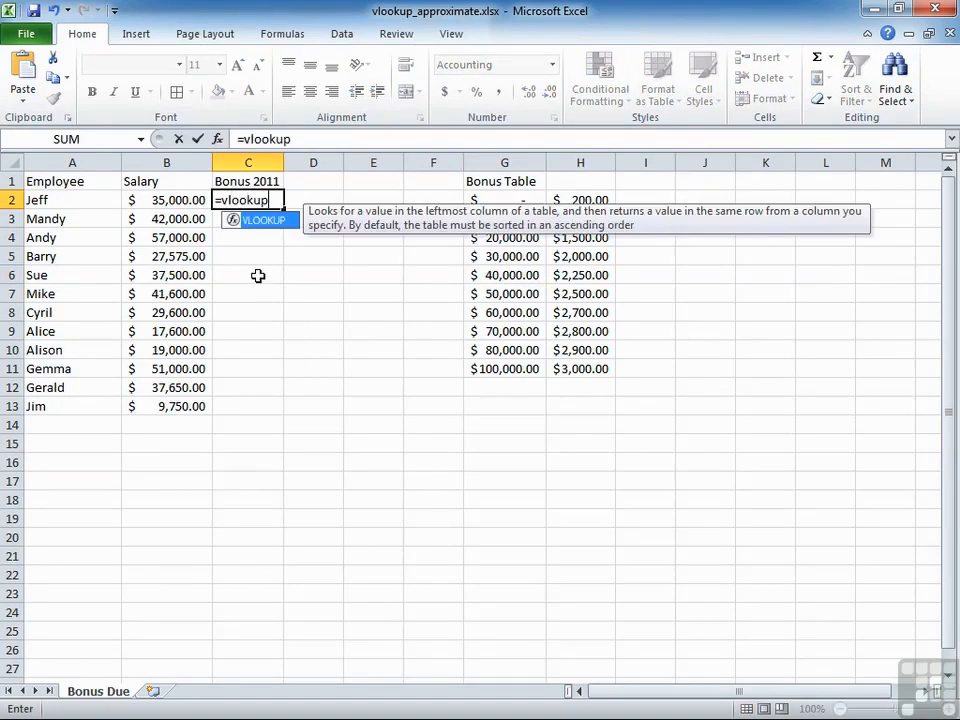
pyautogui.write('(')
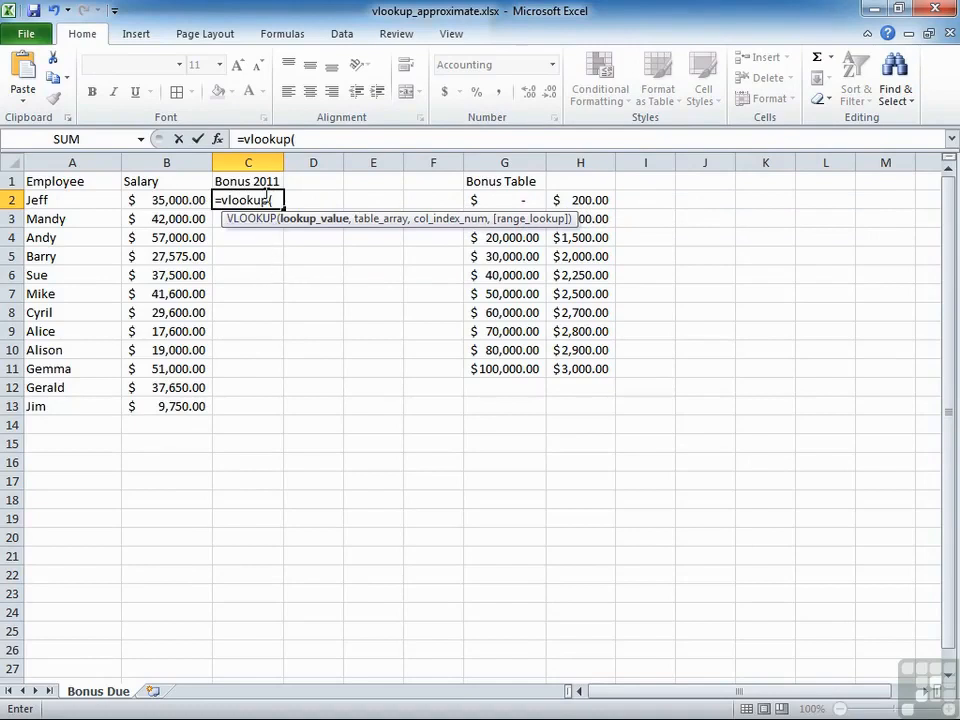
pyautogui.click(186, 196)
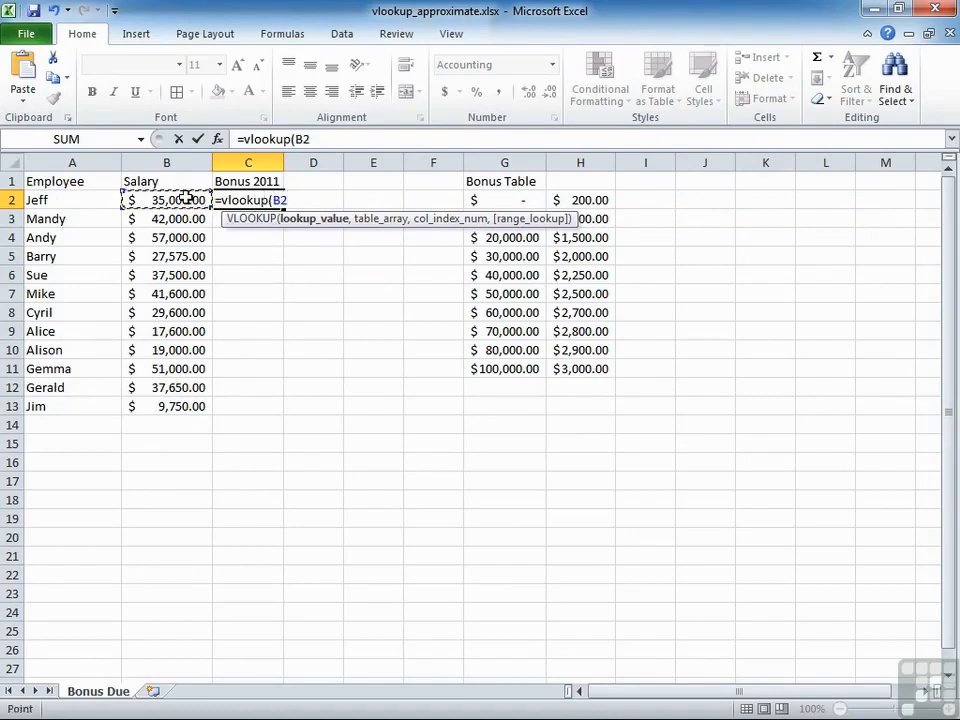
pyautogui.write(',')
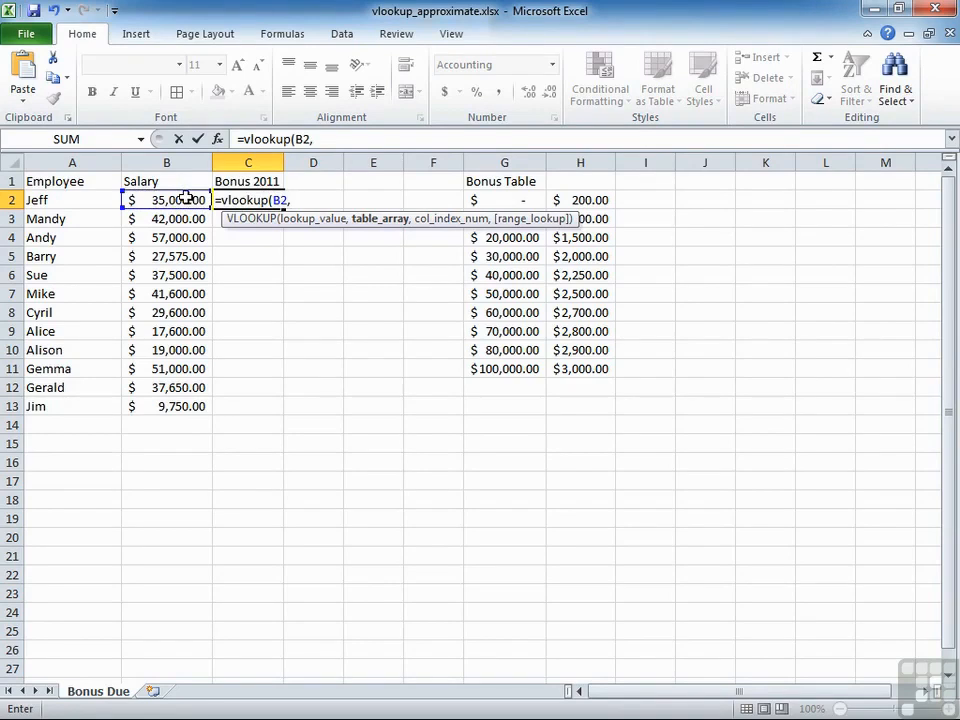
pyautogui.write('bonus,')
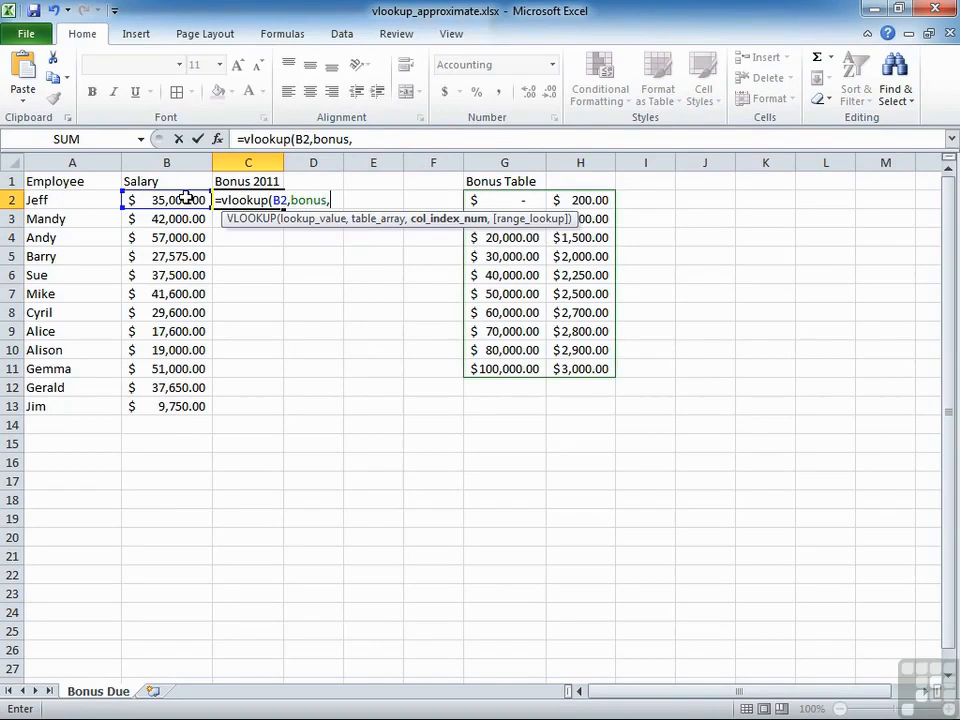
pyautogui.write('2,')
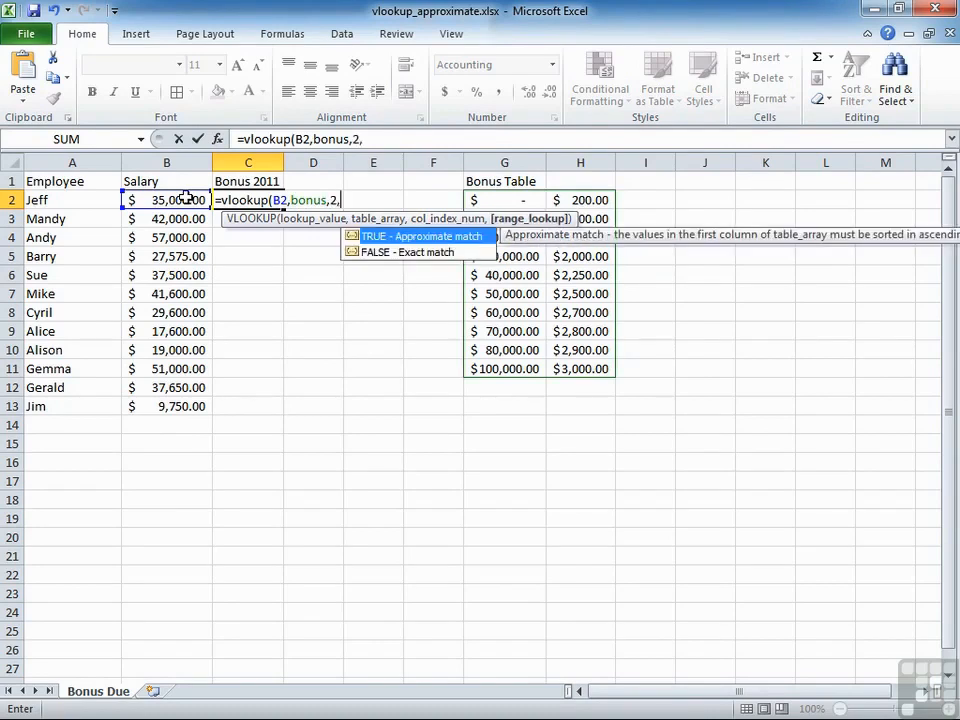
pyautogui.write('true)')
pyautogui.press('Return')
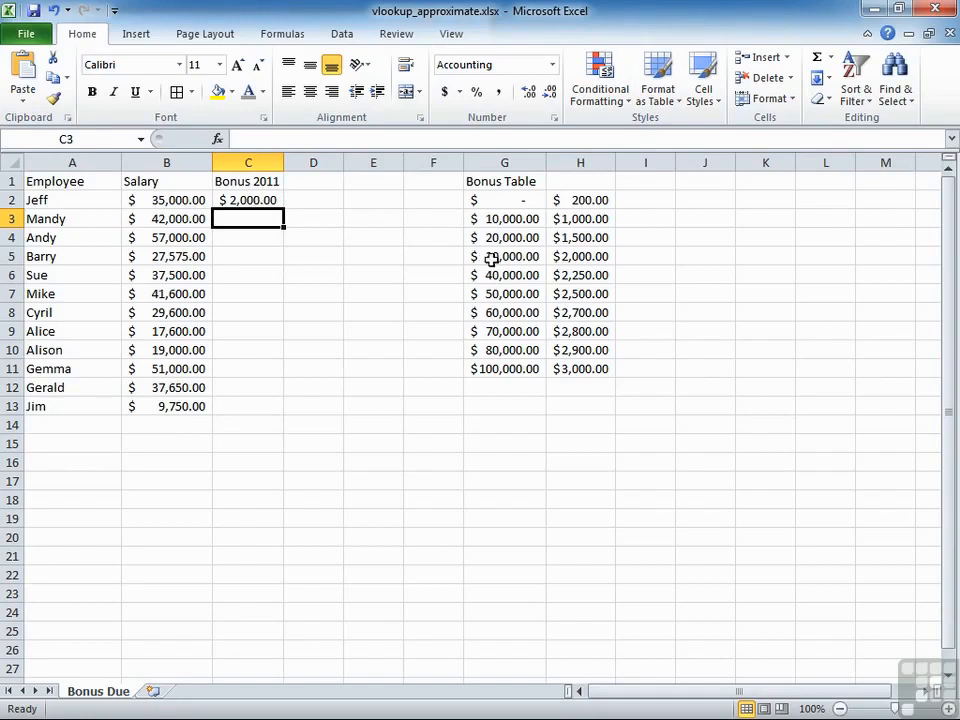
# Step: Fill the VLOOKUP formula from C2 down the Bonus 2011 column through C13
pyautogui.click(265, 205)
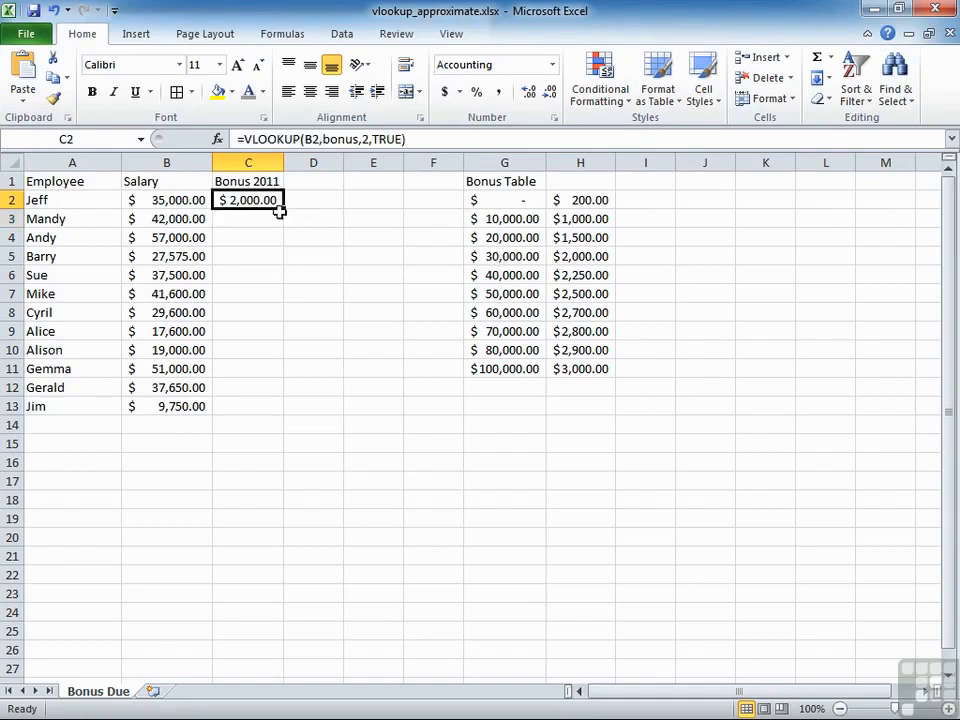
pyautogui.moveTo(283, 211); pyautogui.dragTo(279, 219)
pyautogui.click(270, 220)
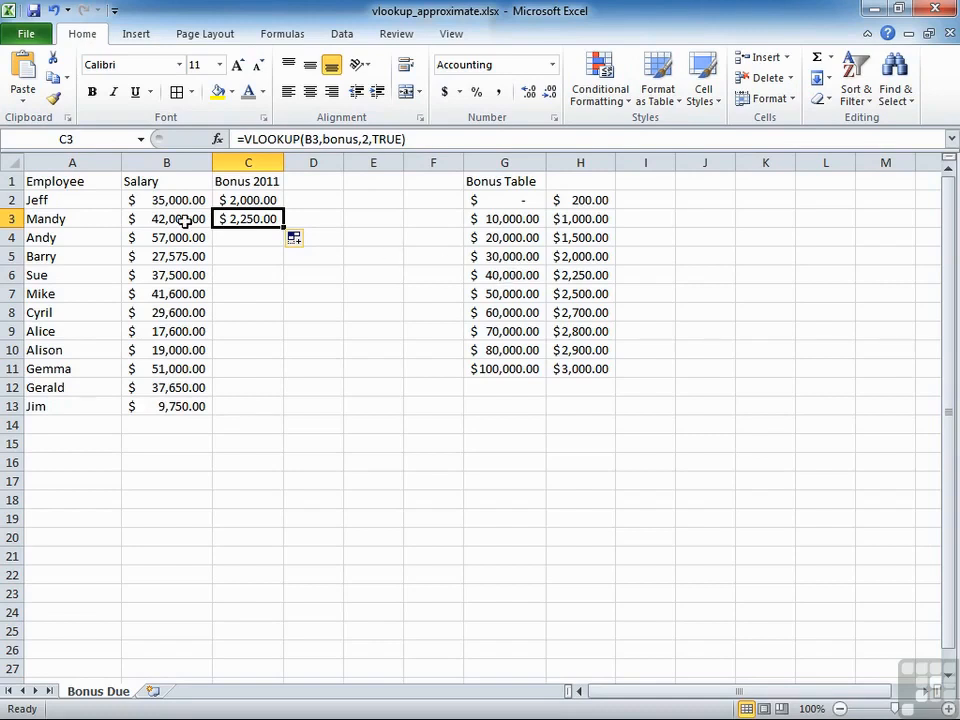
pyautogui.moveTo(284, 228); pyautogui.dragTo(285, 253)
pyautogui.click(268, 236)
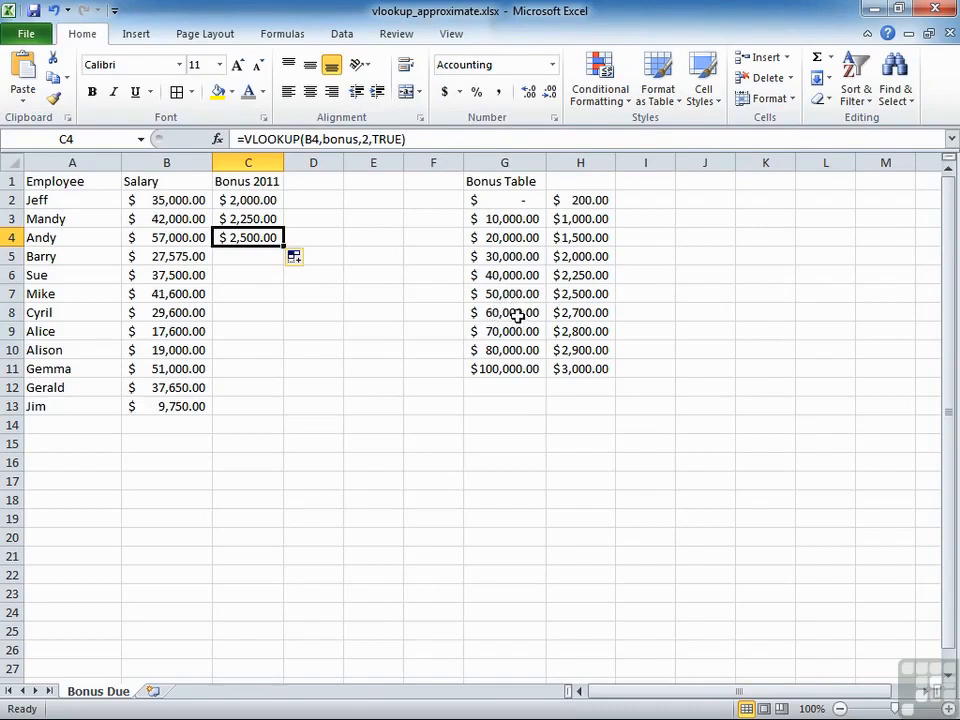
pyautogui.doubleClick(284, 246)
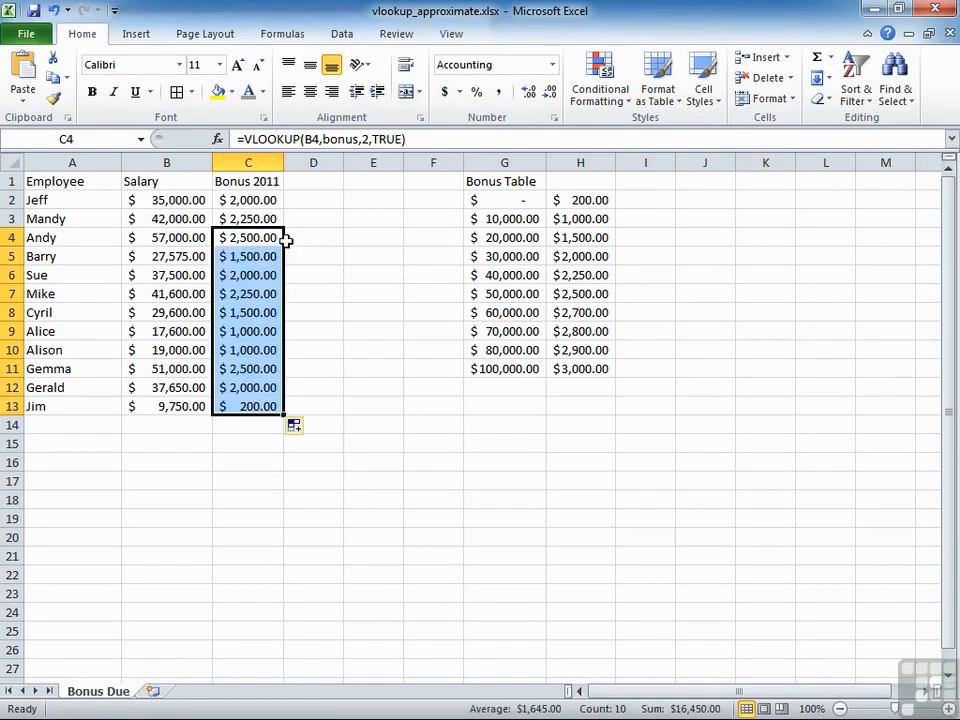
pyautogui.click(257, 254)
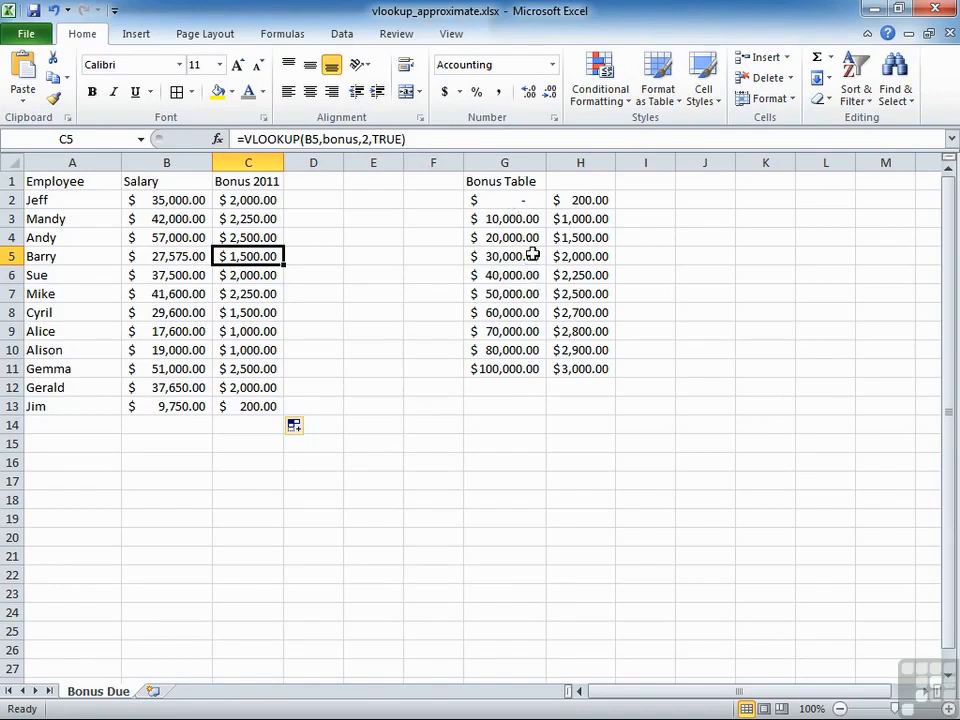
# Step: Sort the bonus table range G2:H11 by the Bonus Table column's values, largest to smallest
pyautogui.moveTo(506, 199); pyautogui.dragTo(575, 357)
pyautogui.click(855, 90)
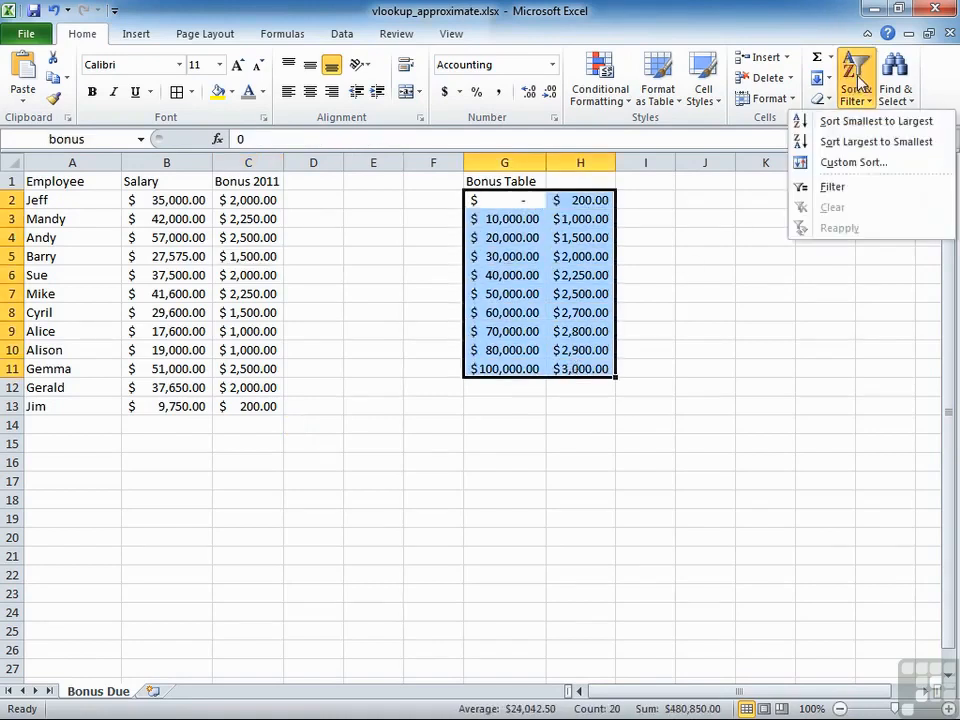
pyautogui.click(842, 162)
pyautogui.click(344, 373)
pyautogui.click(300, 388)
pyautogui.click(704, 373)
pyautogui.click(671, 403)
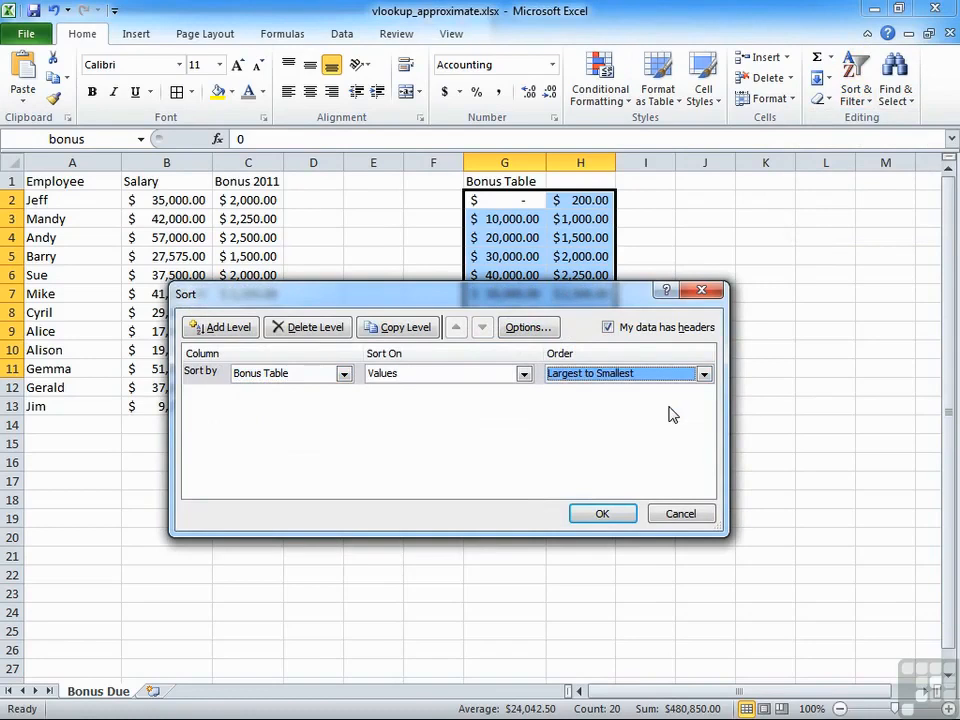
pyautogui.click(612, 513)
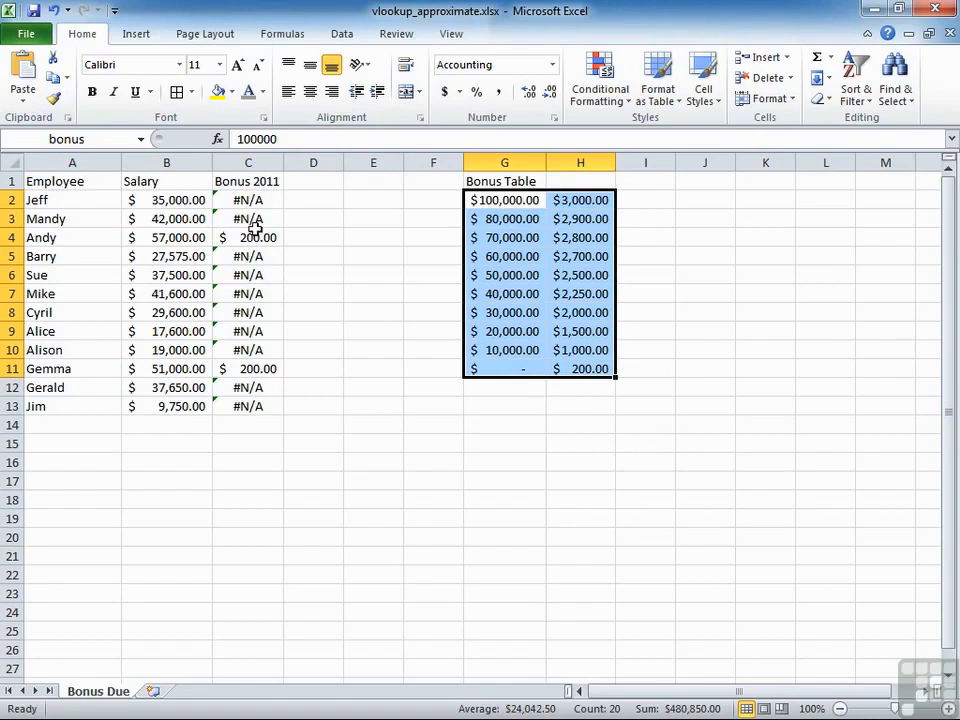
# Step: Inspect the lookup formulas in C2 and C4, comparing the salaries in column B with the thresholds in the bonus table
pyautogui.click(197, 202)
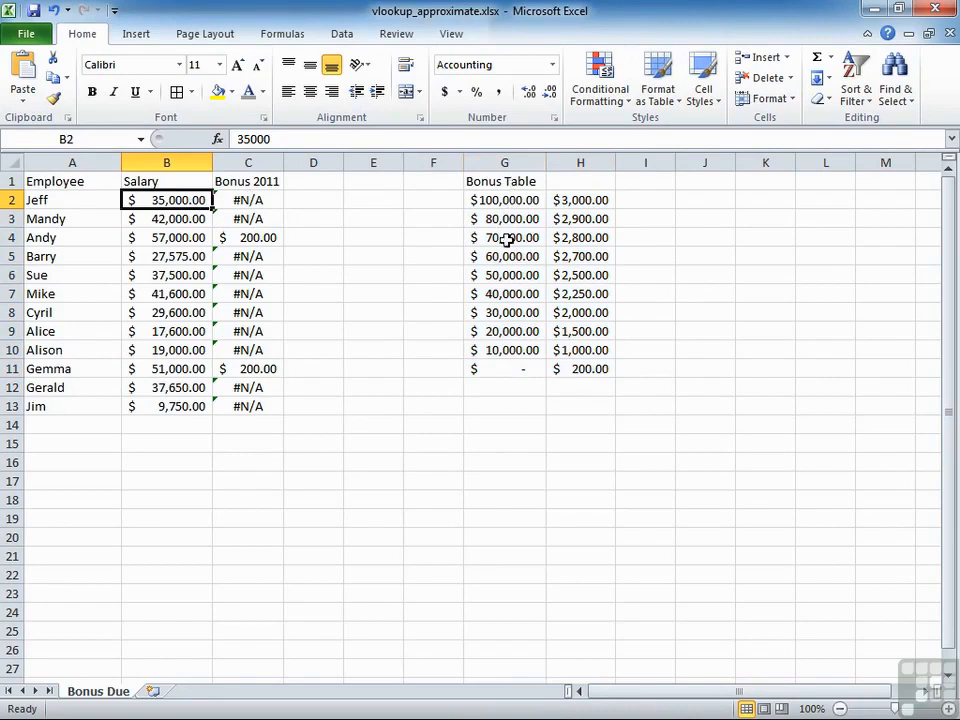
pyautogui.click(265, 202)
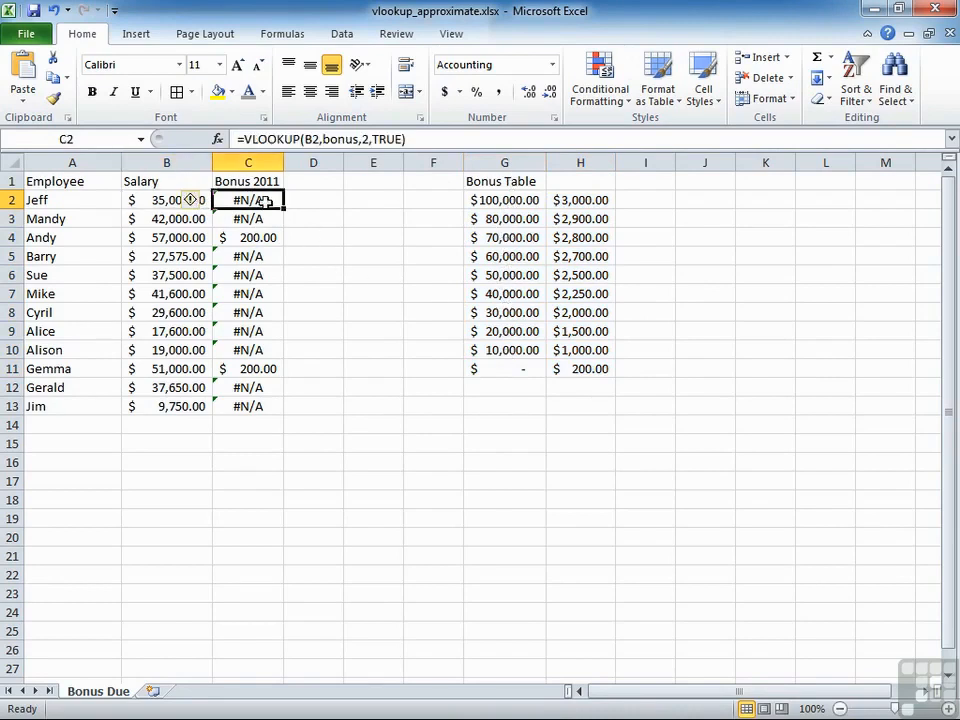
pyautogui.doubleClick(263, 201)
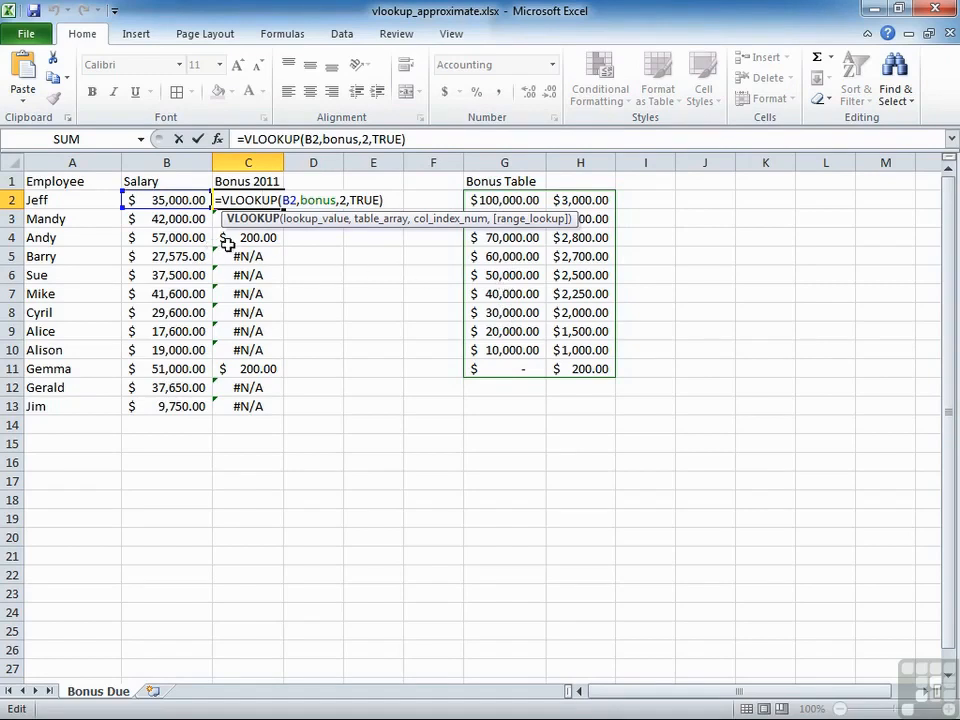
pyautogui.click(235, 238)
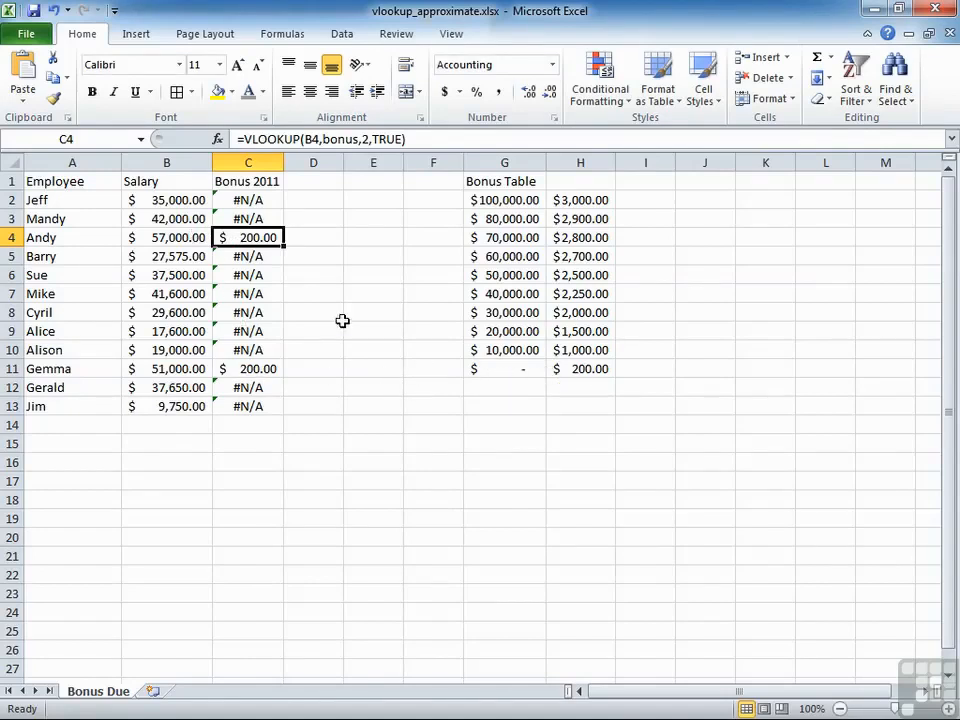
pyautogui.click(181, 241)
pyautogui.click(188, 366)
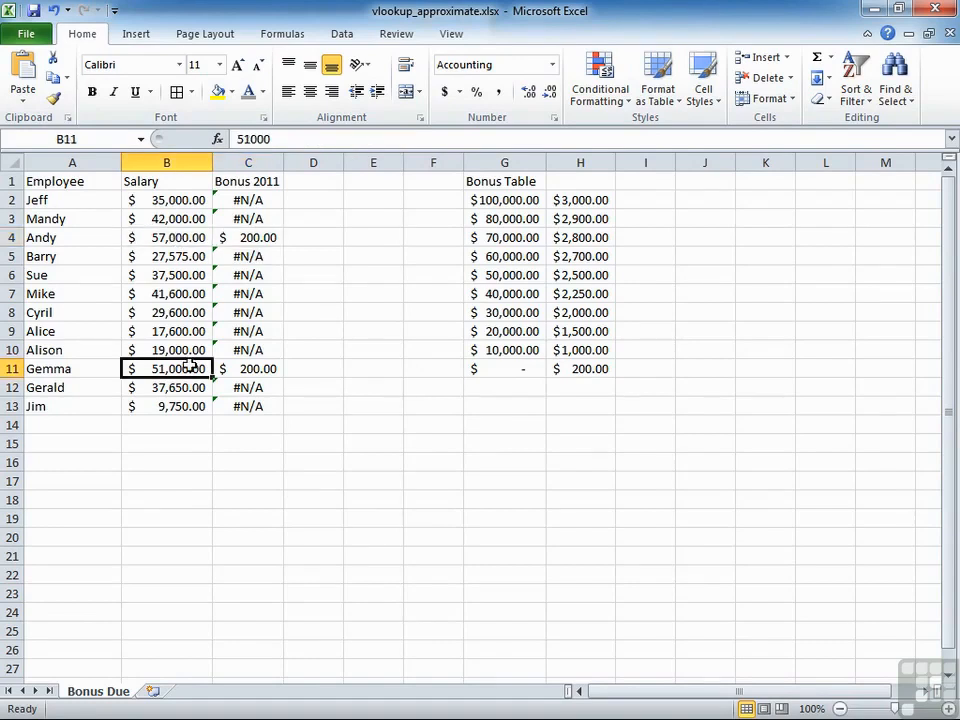
pyautogui.click(529, 372)
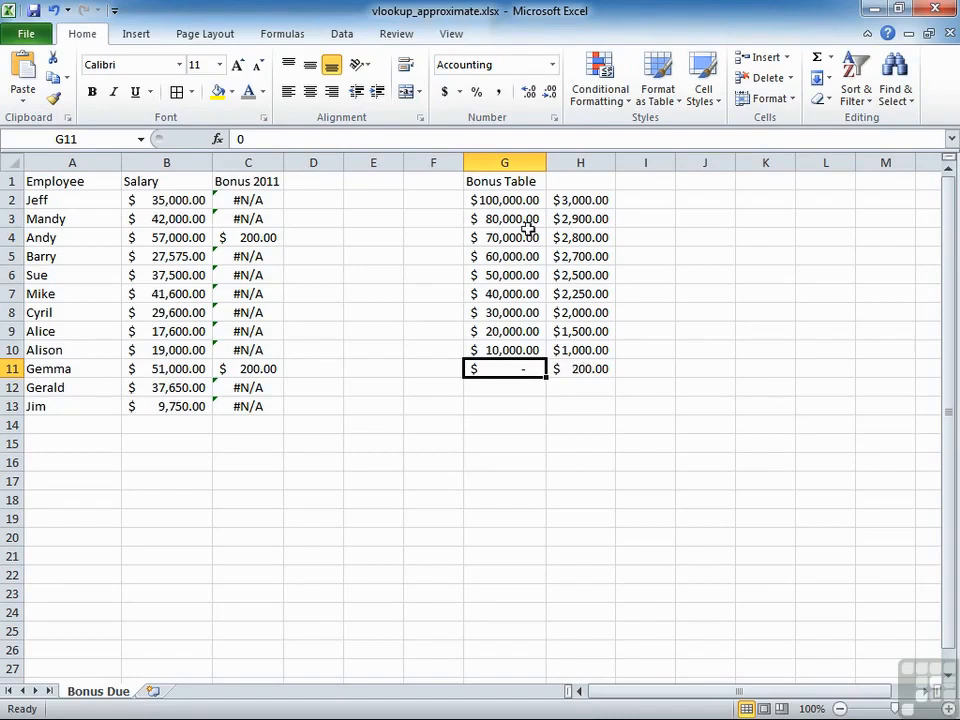
# Step: Sort the bonus table range G2:H11 by the Bonus Table column's values, smallest to largest
pyautogui.moveTo(508, 200); pyautogui.dragTo(575, 372)
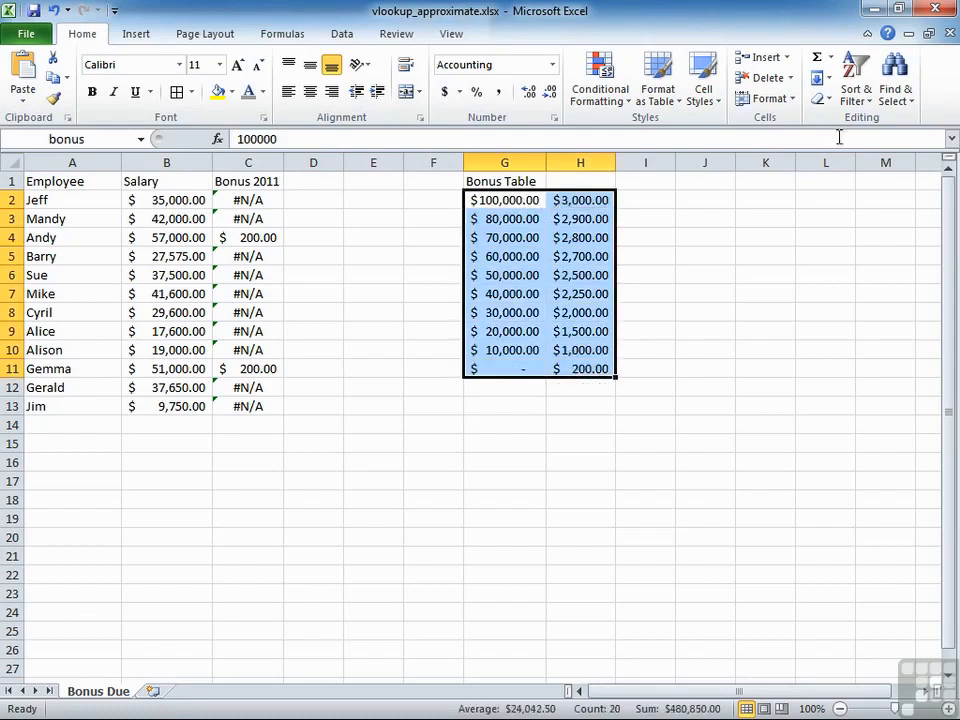
pyautogui.click(857, 98)
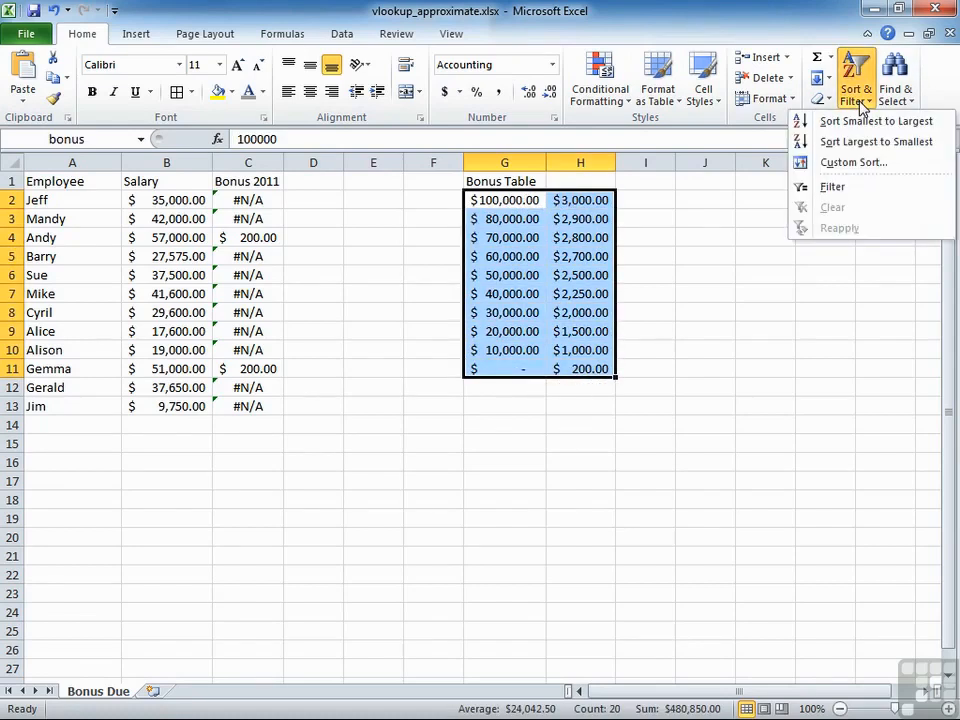
pyautogui.click(853, 161)
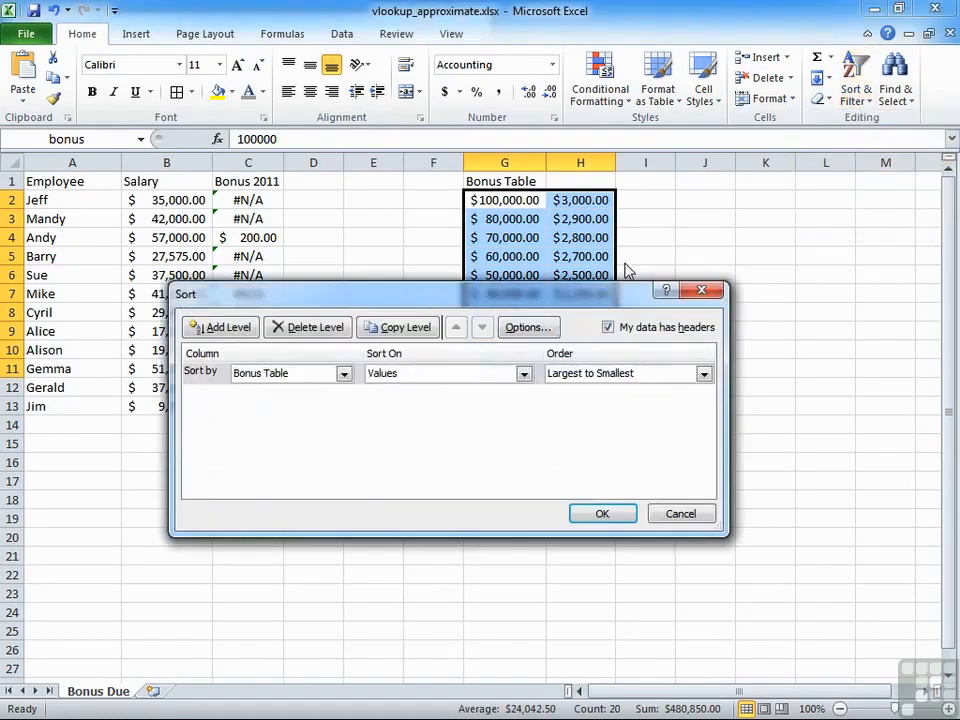
pyautogui.click(590, 374)
pyautogui.click(600, 388)
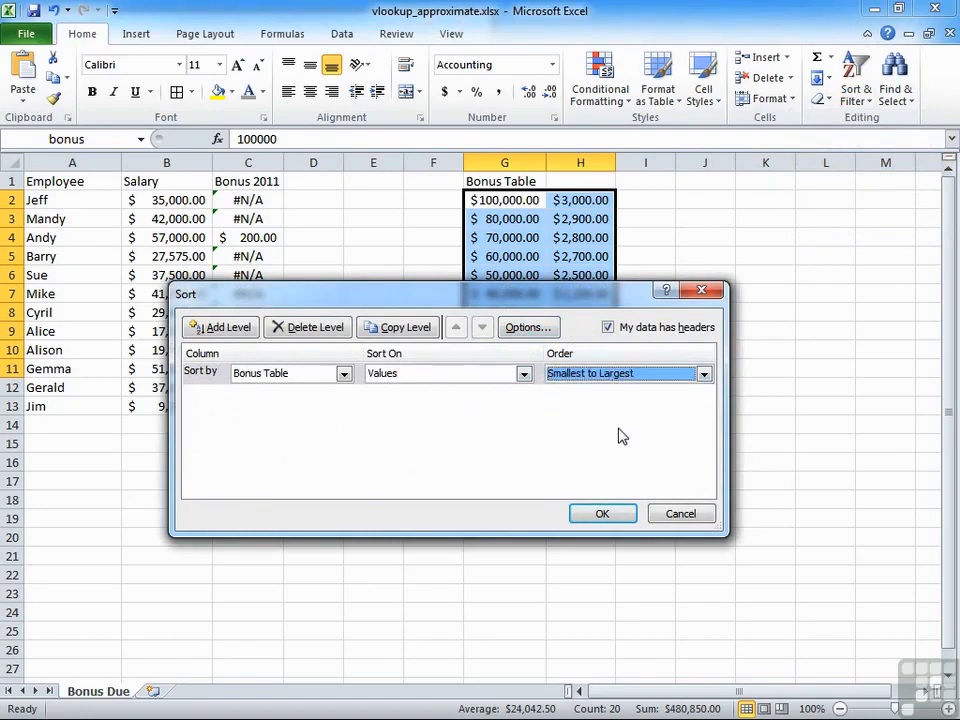
pyautogui.click(602, 513)
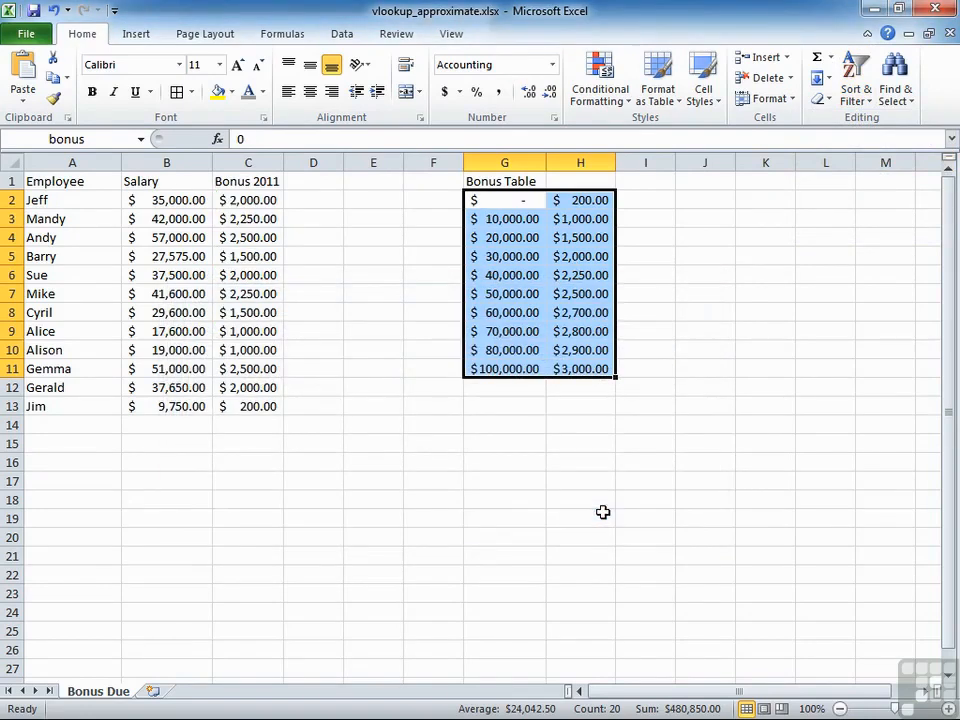
# Step: Review the 10,000 and 20,000 thresholds in the bonus table and open the VLOOKUP formula in C2 for editing
pyautogui.click(508, 219)
pyautogui.click(511, 240)
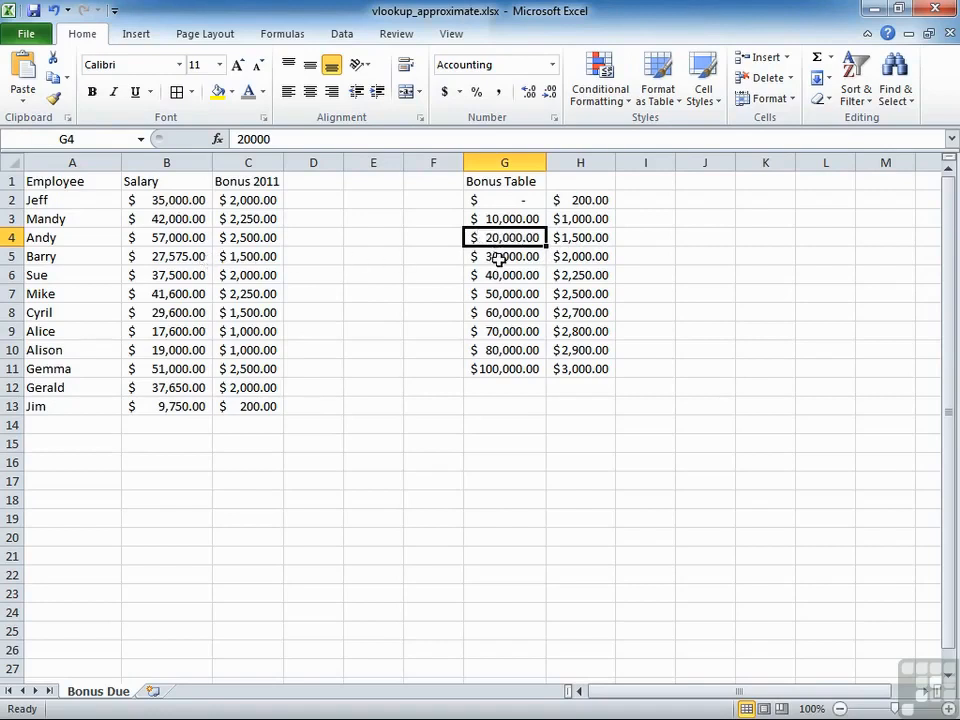
pyautogui.click(577, 238)
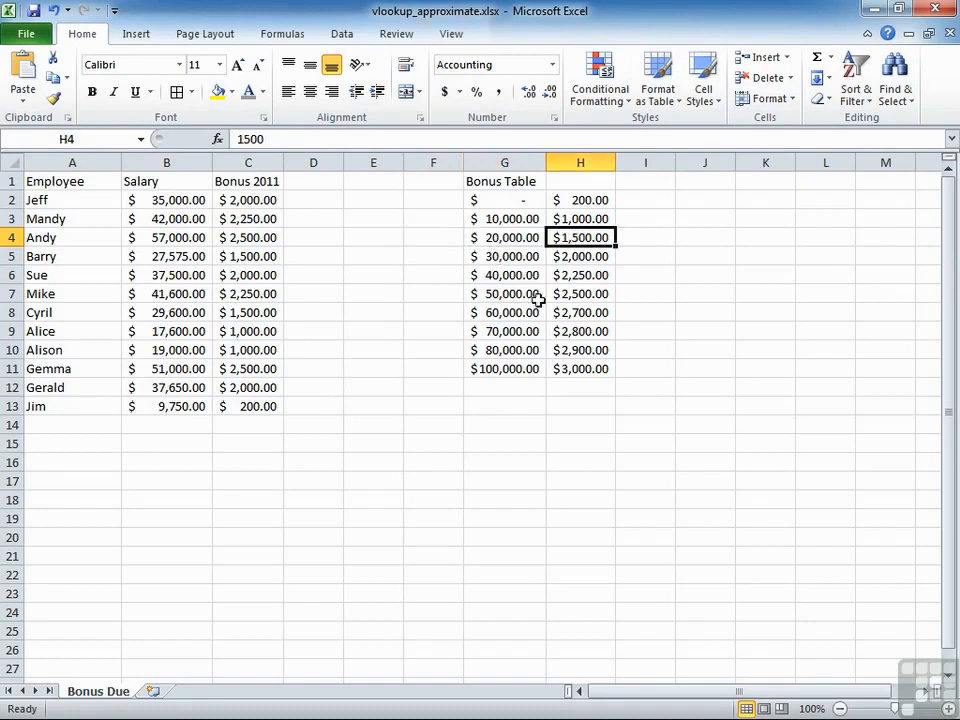
pyautogui.doubleClick(262, 200)
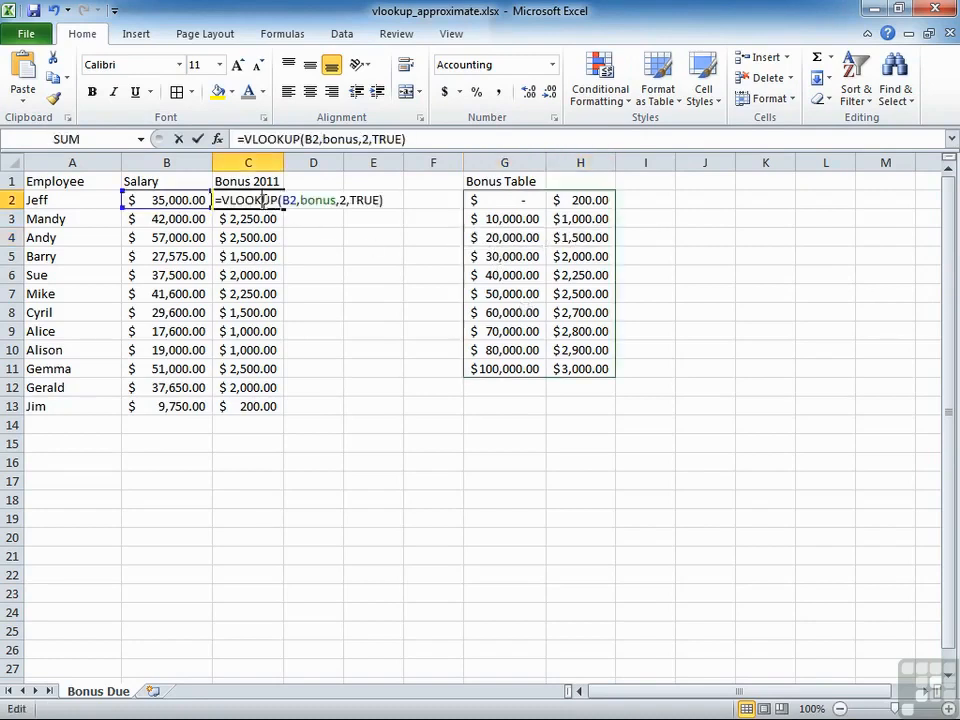